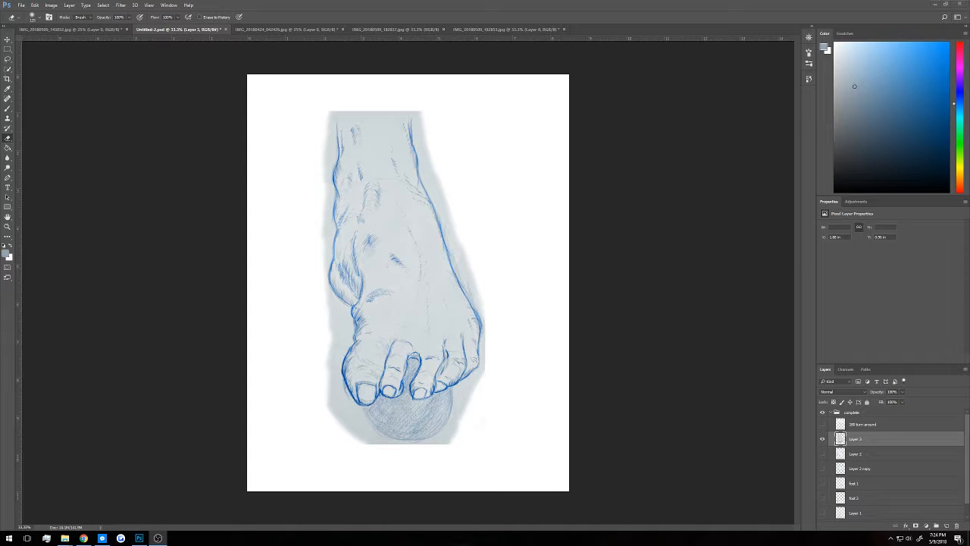
Erase the leftover grey background above the ankle and around the toes and ball on Layer 3
{"action": "left_click", "coordinate": [435, 117]}
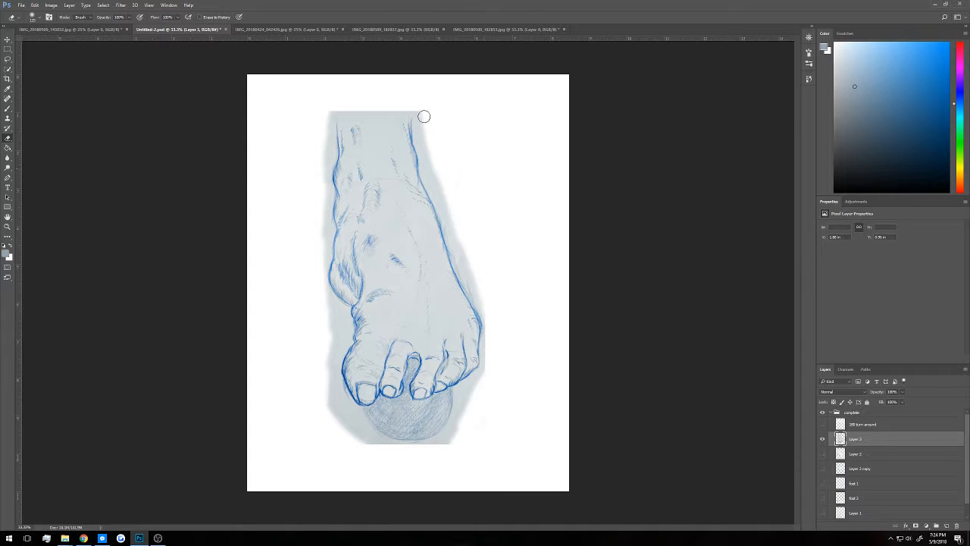
{"action": "mouse_move", "coordinate": [424, 116]}
{"action": "left_mouse_down"}
{"action": "mouse_move", "coordinate": [388, 103]}
{"action": "mouse_move", "coordinate": [398, 105]}
{"action": "mouse_move", "coordinate": [354, 111]}
{"action": "mouse_move", "coordinate": [407, 107]}
{"action": "mouse_move", "coordinate": [341, 107]}
{"action": "left_mouse_up"}
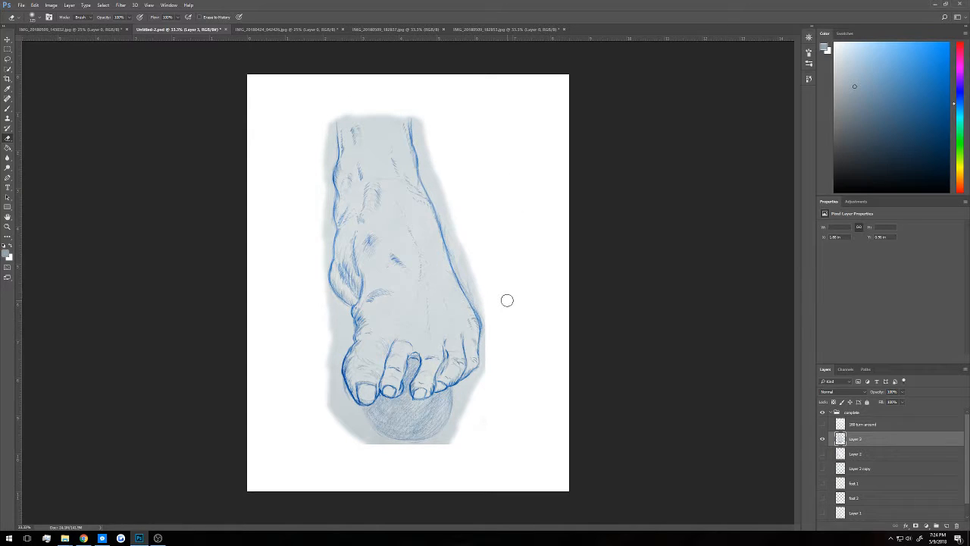
{"action": "key", "text": "["}
{"action": "key", "text": "["}
{"action": "mouse_move", "coordinate": [462, 400]}
{"action": "left_mouse_down"}
{"action": "mouse_move", "coordinate": [480, 382]}
{"action": "mouse_move", "coordinate": [444, 447]}
{"action": "left_mouse_up"}
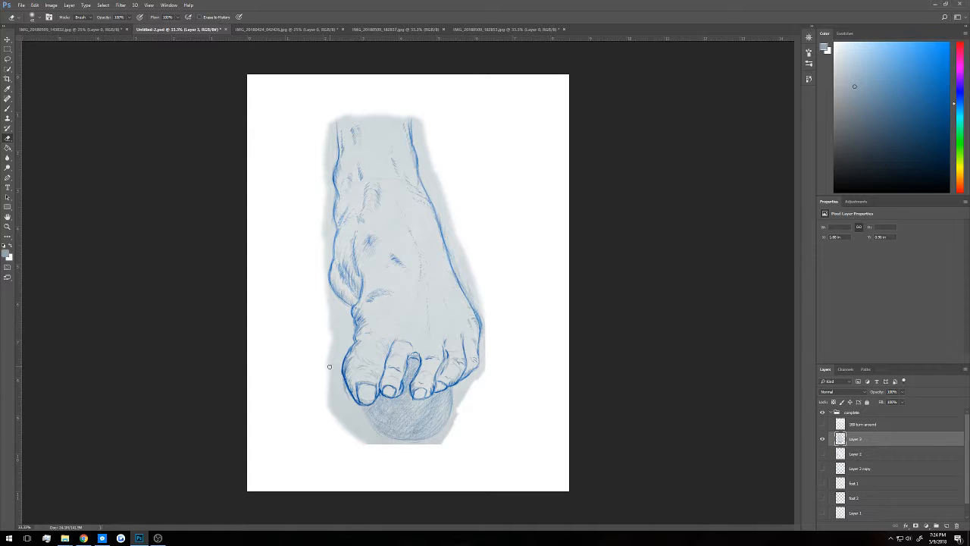
{"action": "mouse_move", "coordinate": [353, 340]}
{"action": "left_mouse_down"}
{"action": "mouse_move", "coordinate": [328, 309]}
{"action": "mouse_move", "coordinate": [329, 410]}
{"action": "mouse_move", "coordinate": [341, 442]}
{"action": "mouse_move", "coordinate": [333, 387]}
{"action": "mouse_move", "coordinate": [372, 443]}
{"action": "left_mouse_up"}
{"action": "mouse_move", "coordinate": [350, 411]}
{"action": "left_mouse_down"}
{"action": "mouse_move", "coordinate": [385, 449]}
{"action": "mouse_move", "coordinate": [470, 423]}
{"action": "left_mouse_up"}
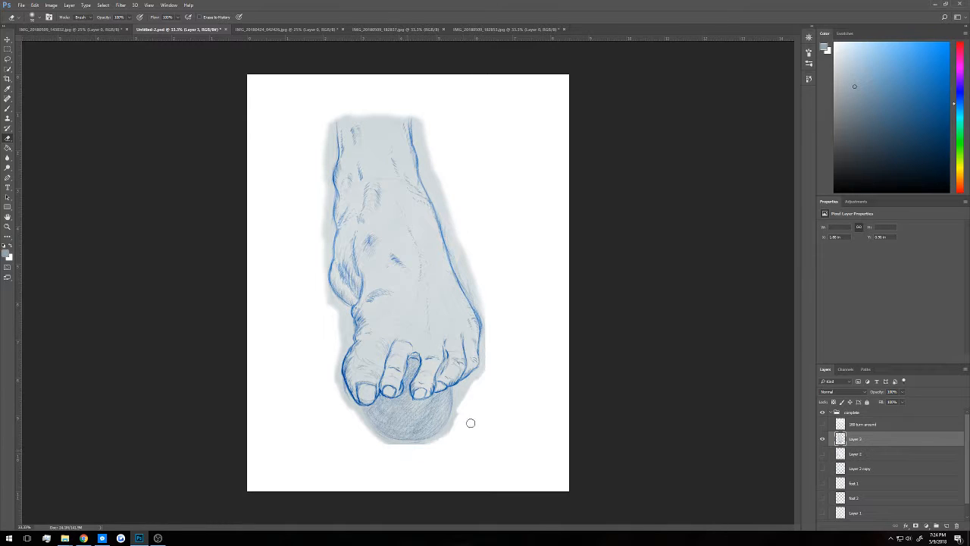
{"action": "mouse_move", "coordinate": [414, 455]}
{"action": "left_mouse_down"}
{"action": "mouse_move", "coordinate": [498, 321]}
{"action": "mouse_move", "coordinate": [490, 365]}
{"action": "mouse_move", "coordinate": [492, 345]}
{"action": "mouse_move", "coordinate": [440, 443]}
{"action": "mouse_move", "coordinate": [453, 429]}
{"action": "mouse_move", "coordinate": [418, 453]}
{"action": "mouse_move", "coordinate": [453, 431]}
{"action": "mouse_move", "coordinate": [401, 450]}
{"action": "left_mouse_up"}
{"action": "mouse_move", "coordinate": [452, 432]}
{"action": "left_mouse_down"}
{"action": "mouse_move", "coordinate": [403, 450]}
{"action": "mouse_move", "coordinate": [430, 446]}
{"action": "left_mouse_up"}
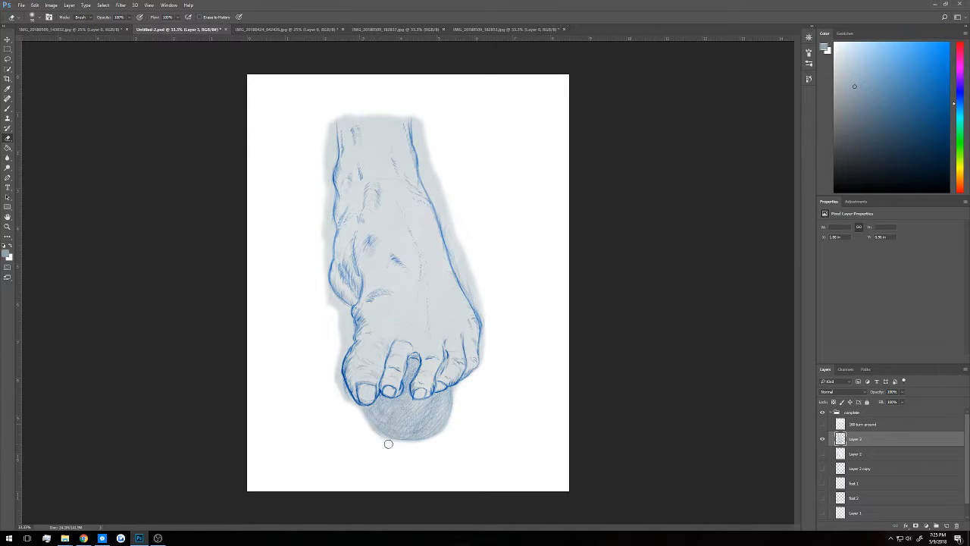
Erase the grey background along both sides of the leg and foot, following the blue outline
{"action": "left_click_drag", "start_coordinate": [418, 108], "coordinate": [482, 259]}
{"action": "left_click_drag", "start_coordinate": [448, 208], "coordinate": [495, 300]}
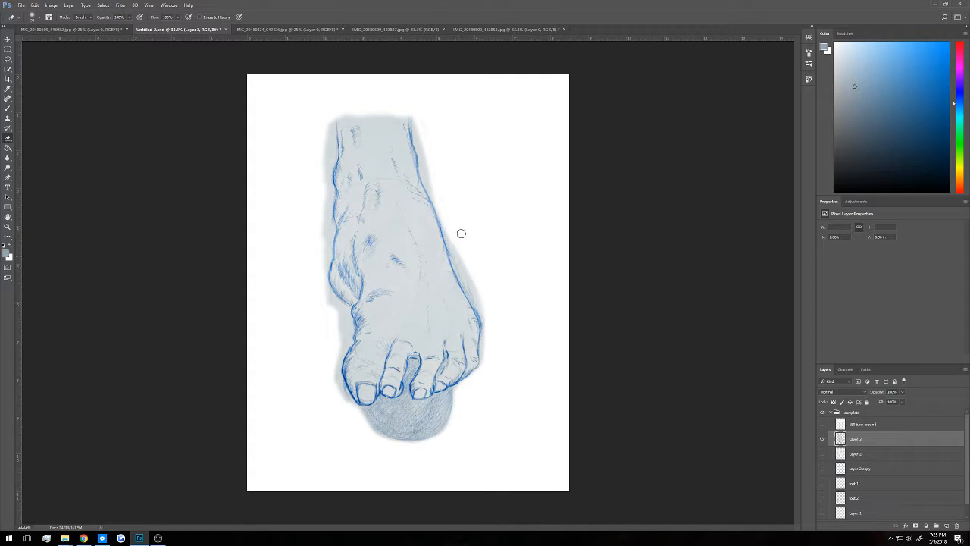
{"action": "mouse_move", "coordinate": [461, 233]}
{"action": "left_mouse_down"}
{"action": "mouse_move", "coordinate": [488, 307]}
{"action": "mouse_move", "coordinate": [486, 360]}
{"action": "left_mouse_up"}
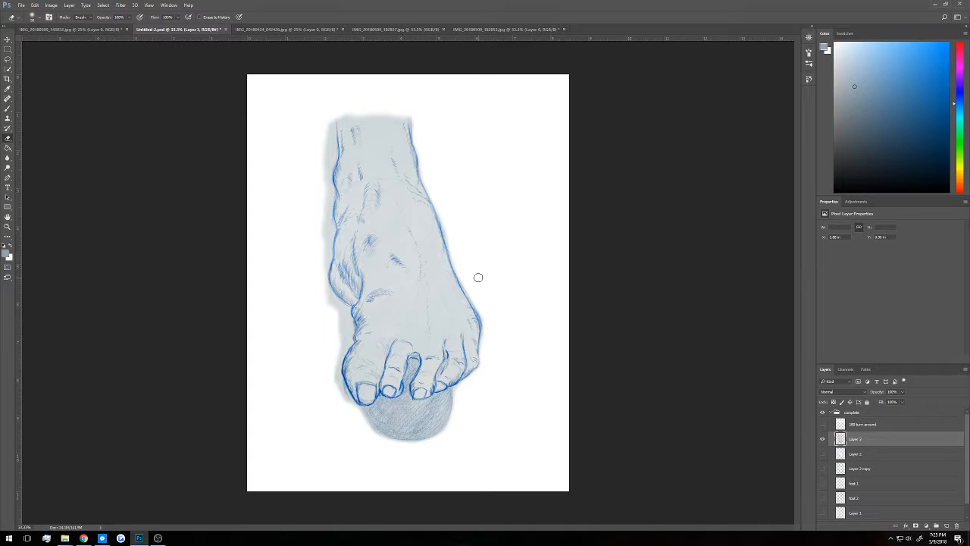
{"action": "mouse_move", "coordinate": [329, 109]}
{"action": "left_mouse_down"}
{"action": "mouse_move", "coordinate": [320, 281]}
{"action": "mouse_move", "coordinate": [323, 255]}
{"action": "mouse_move", "coordinate": [325, 301]}
{"action": "mouse_move", "coordinate": [342, 333]}
{"action": "mouse_move", "coordinate": [343, 320]}
{"action": "mouse_move", "coordinate": [334, 389]}
{"action": "mouse_move", "coordinate": [332, 371]}
{"action": "mouse_move", "coordinate": [348, 400]}
{"action": "left_mouse_up"}
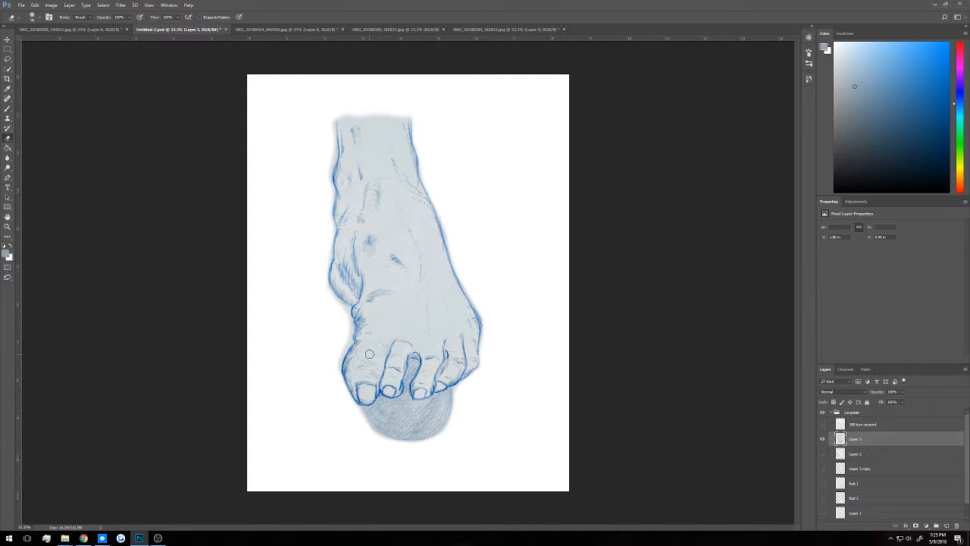
Clean the fringe around the big toe and the bulge above it with a much smaller eraser
{"action": "key", "text": "ctrl+plus"}
{"action": "key", "text": "ctrl+plus"}
{"action": "left_click_drag", "start_coordinate": [325, 385], "coordinate": [391, 265]}
{"action": "key", "text": "bracketleft"}
{"action": "key", "text": "bracketleft"}
{"action": "key", "text": "bracketleft"}
{"action": "key", "text": "bracketleft"}
{"action": "key", "text": "bracketleft"}
{"action": "key", "text": "bracketleft"}
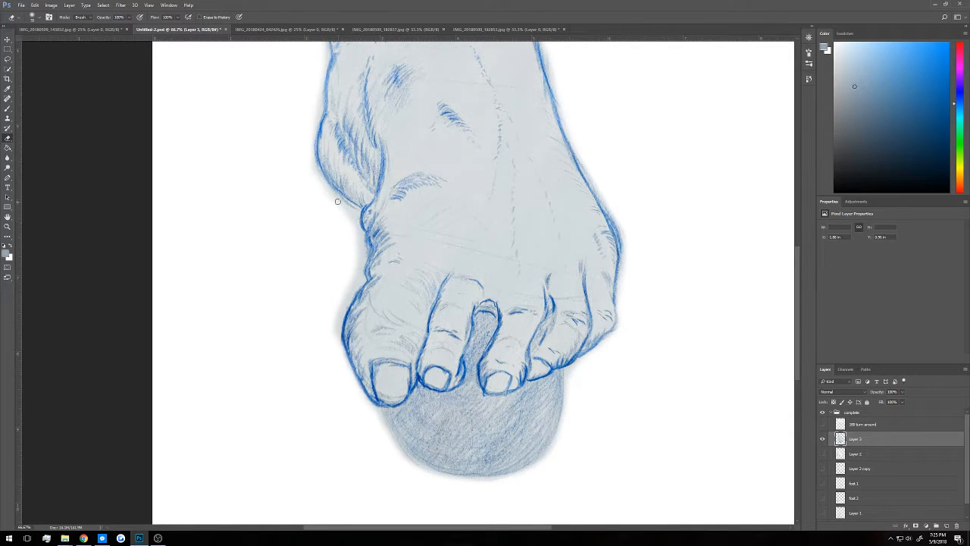
{"action": "mouse_move", "coordinate": [354, 248]}
{"action": "left_mouse_down"}
{"action": "mouse_move", "coordinate": [350, 293]}
{"action": "mouse_move", "coordinate": [360, 278]}
{"action": "mouse_move", "coordinate": [338, 328]}
{"action": "left_mouse_up"}
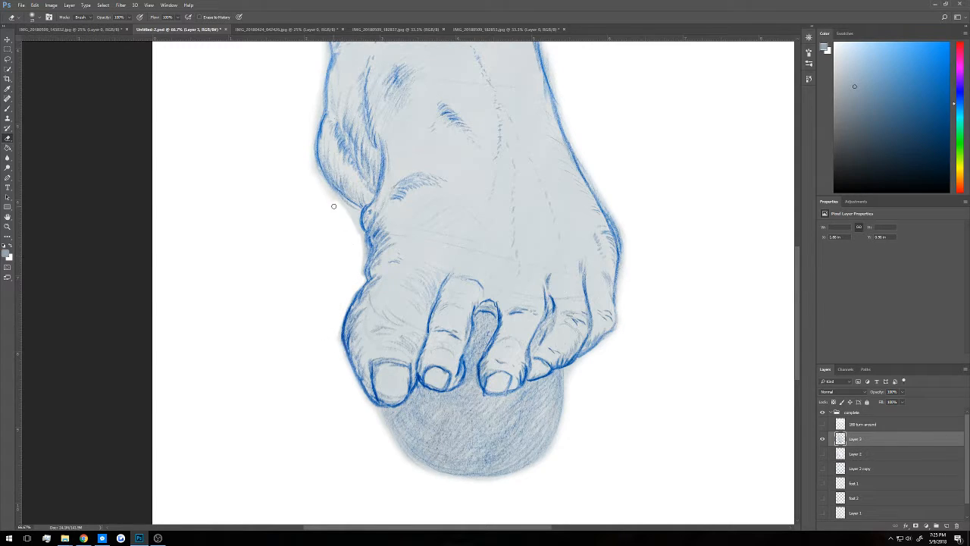
{"action": "left_click_drag", "start_coordinate": [346, 210], "coordinate": [348, 208]}
{"action": "left_click_drag", "start_coordinate": [329, 189], "coordinate": [329, 192]}
{"action": "left_click_drag", "start_coordinate": [312, 138], "coordinate": [317, 164]}
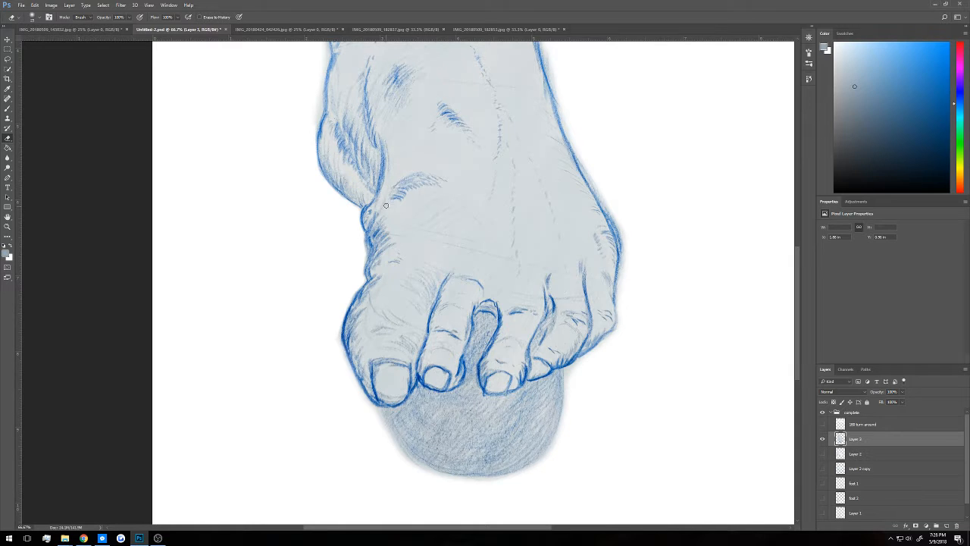
Erase the remaining grey fringe along the left outline of the ankle and lower leg
{"action": "scroll", "coordinate": [385, 205], "scroll_direction": "up", "scroll_amount": 5}
{"action": "mouse_move", "coordinate": [327, 221]}
{"action": "left_mouse_down"}
{"action": "mouse_move", "coordinate": [316, 310]}
{"action": "mouse_move", "coordinate": [322, 280]}
{"action": "mouse_move", "coordinate": [322, 308]}
{"action": "left_mouse_up"}
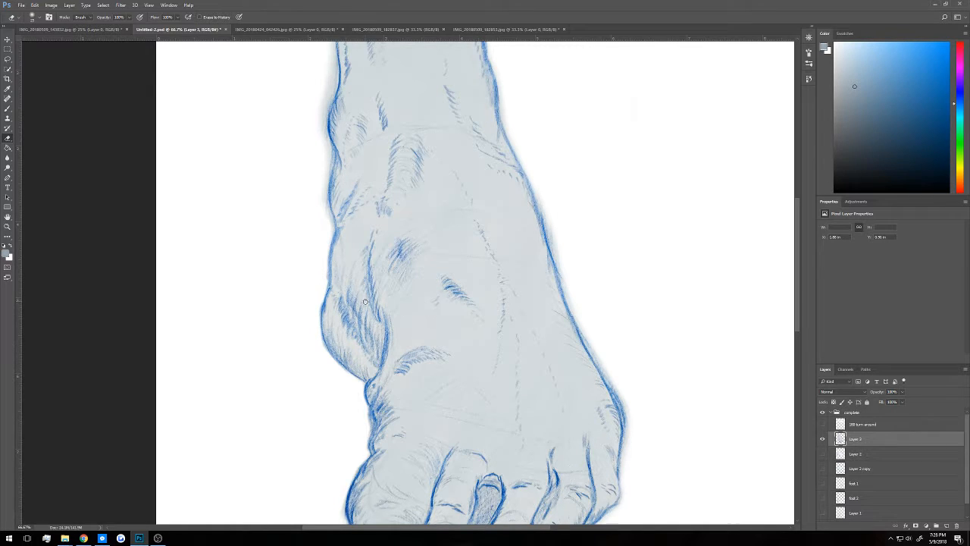
{"action": "key", "text": "ctrl+z"}
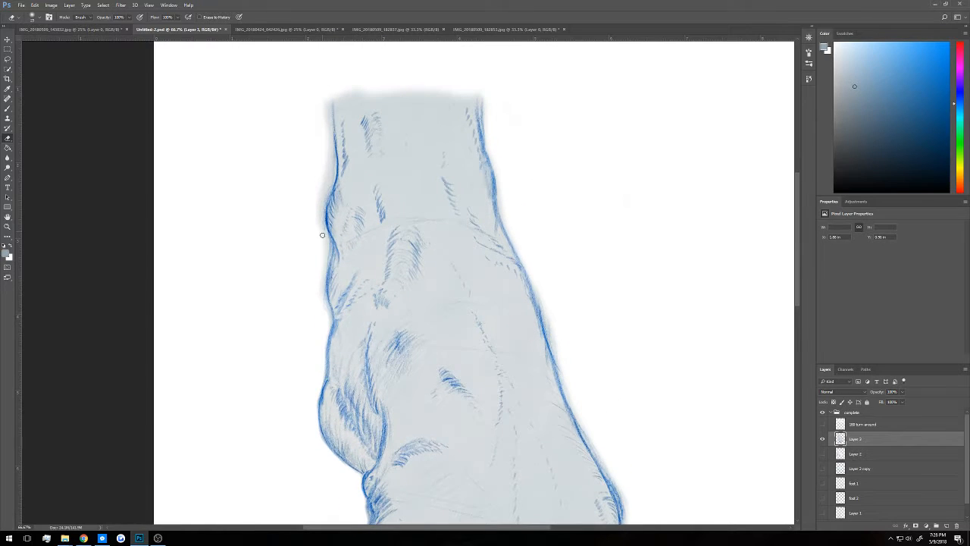
{"action": "left_click_drag", "start_coordinate": [323, 233], "coordinate": [326, 315]}
{"action": "mouse_move", "coordinate": [328, 198]}
{"action": "left_mouse_down"}
{"action": "mouse_move", "coordinate": [326, 120]}
{"action": "mouse_move", "coordinate": [328, 150]}
{"action": "left_mouse_up"}
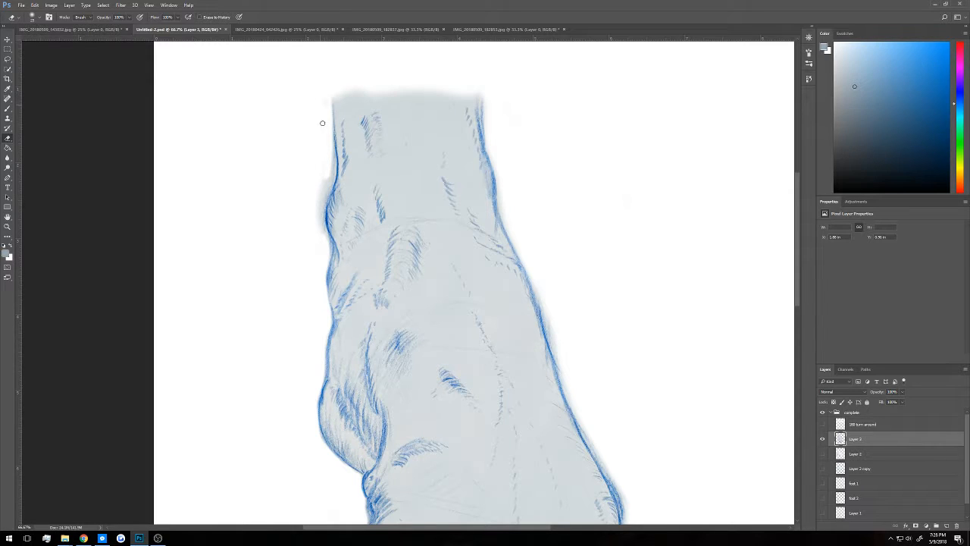
{"action": "mouse_move", "coordinate": [330, 144]}
{"action": "left_mouse_down"}
{"action": "mouse_move", "coordinate": [329, 178]}
{"action": "mouse_move", "coordinate": [330, 138]}
{"action": "mouse_move", "coordinate": [323, 235]}
{"action": "mouse_move", "coordinate": [318, 202]}
{"action": "mouse_move", "coordinate": [325, 238]}
{"action": "left_mouse_up"}
{"action": "left_click_drag", "start_coordinate": [325, 238], "coordinate": [323, 169]}
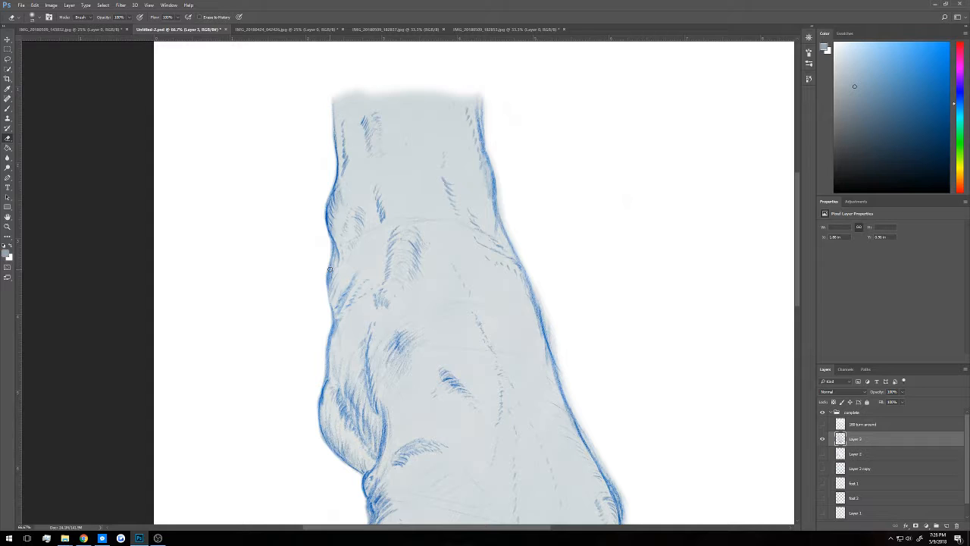
Try to clear everything outside a lassoed oval on the ankle by deleting the inverted selection
{"action": "key", "text": "l"}
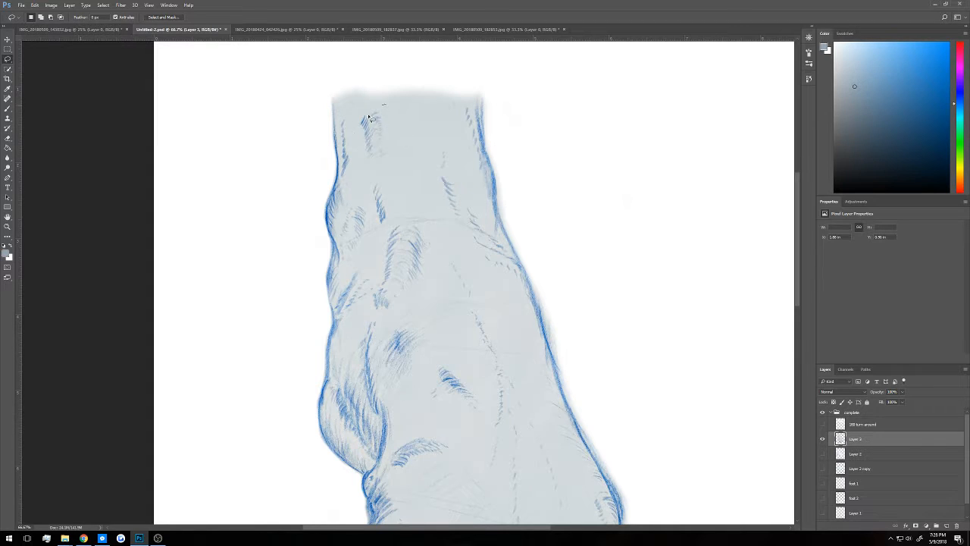
{"action": "left_click_drag", "start_coordinate": [369, 117], "coordinate": [377, 108]}
{"action": "key", "text": "ctrl+shift+i"}
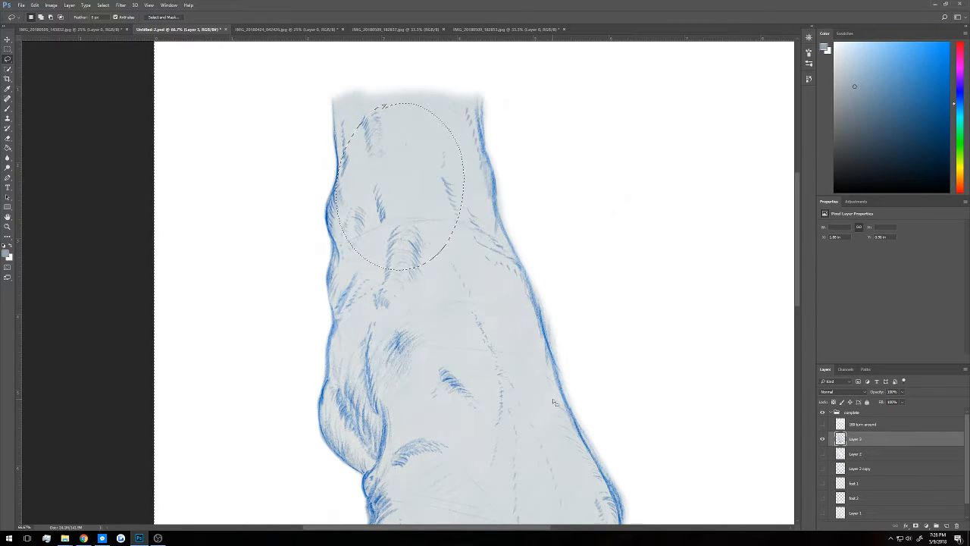
{"action": "key", "text": "Delete"}
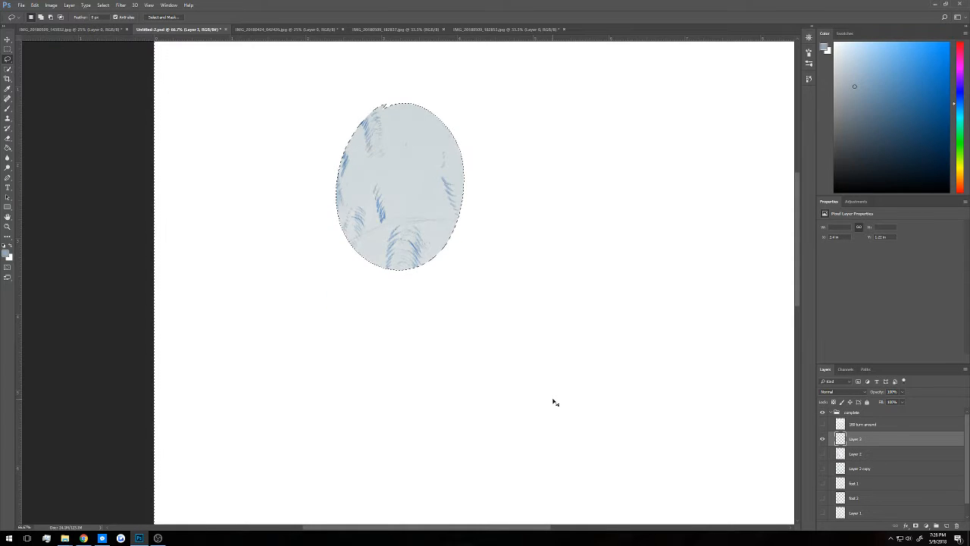
{"action": "key", "text": "ctrl+z"}
{"action": "key", "text": "ctrl+d"}
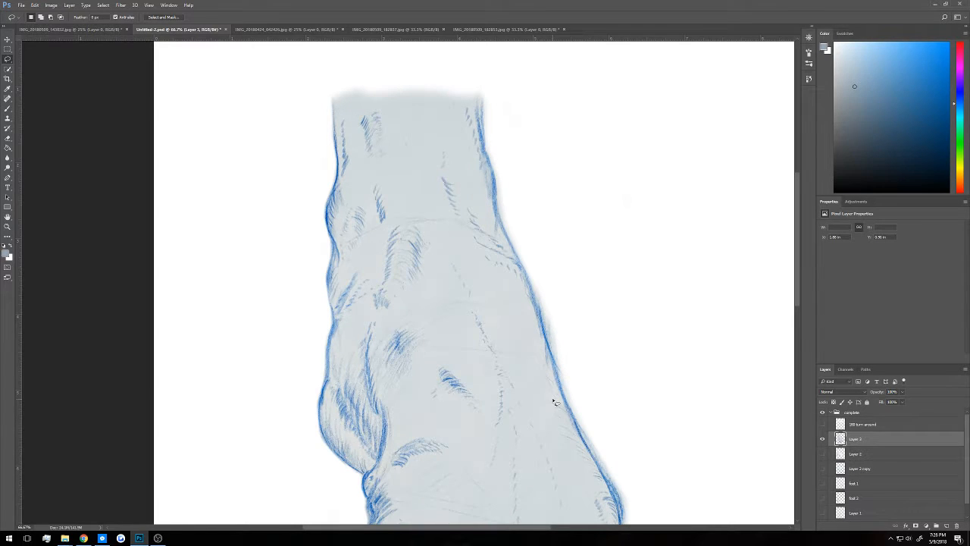
Erase the grey fringe along the right outline of the foot, the little toe and the ball's lower edge
{"action": "left_click_drag", "start_coordinate": [556, 402], "coordinate": [414, 328]}
{"action": "key", "text": "e"}
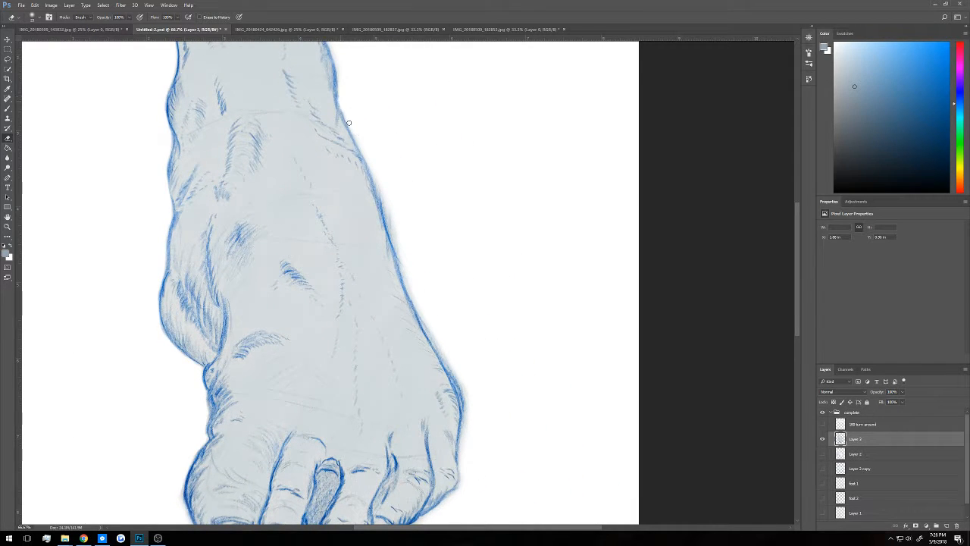
{"action": "mouse_move", "coordinate": [343, 109]}
{"action": "left_mouse_down"}
{"action": "mouse_move", "coordinate": [381, 154]}
{"action": "mouse_move", "coordinate": [344, 94]}
{"action": "mouse_move", "coordinate": [396, 233]}
{"action": "left_mouse_up"}
{"action": "key", "text": "ctrl+z"}
{"action": "left_click_drag", "start_coordinate": [385, 194], "coordinate": [394, 231]}
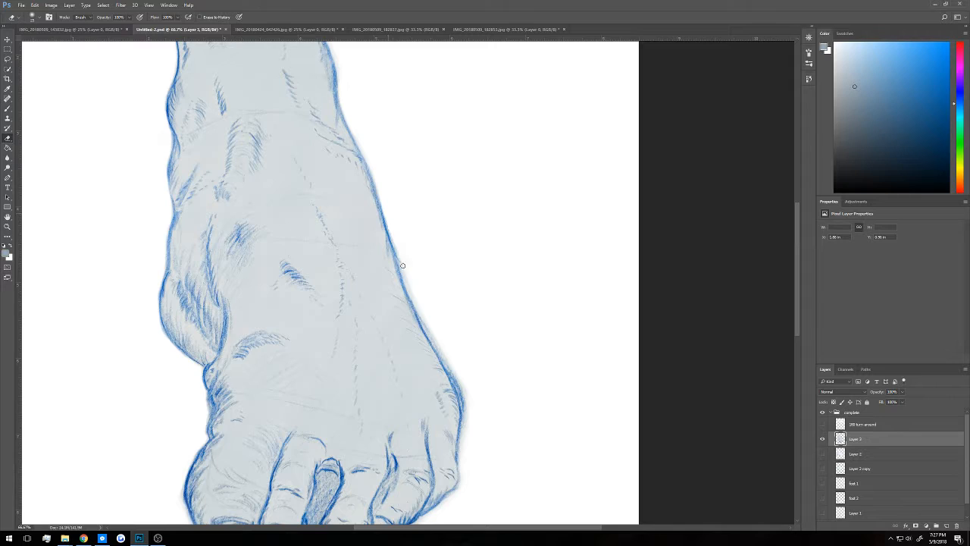
{"action": "mouse_move", "coordinate": [403, 265]}
{"action": "left_mouse_down"}
{"action": "mouse_move", "coordinate": [455, 368]}
{"action": "mouse_move", "coordinate": [463, 411]}
{"action": "mouse_move", "coordinate": [474, 348]}
{"action": "left_mouse_up"}
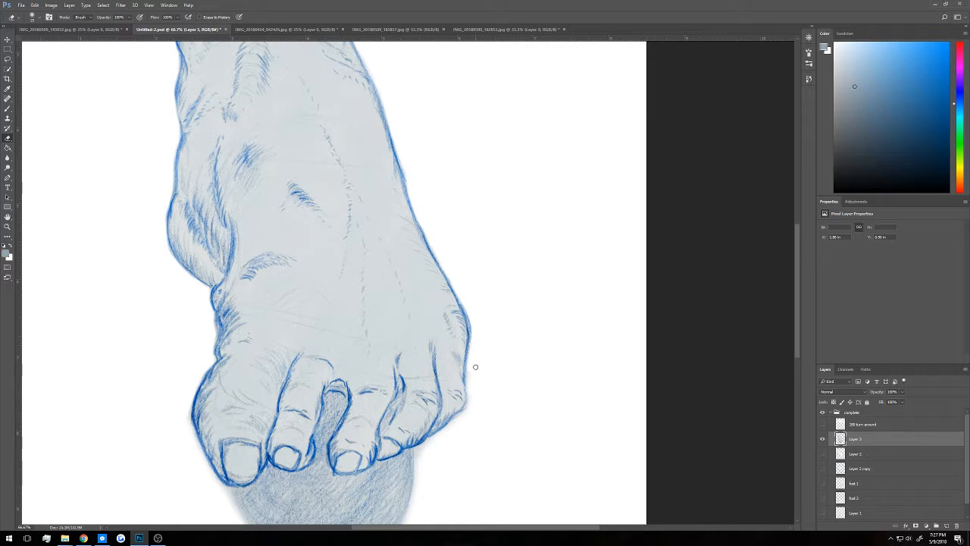
{"action": "mouse_move", "coordinate": [470, 364]}
{"action": "left_mouse_down"}
{"action": "mouse_move", "coordinate": [471, 395]}
{"action": "mouse_move", "coordinate": [450, 428]}
{"action": "left_mouse_up"}
{"action": "left_click_drag", "start_coordinate": [325, 505], "coordinate": [385, 412]}
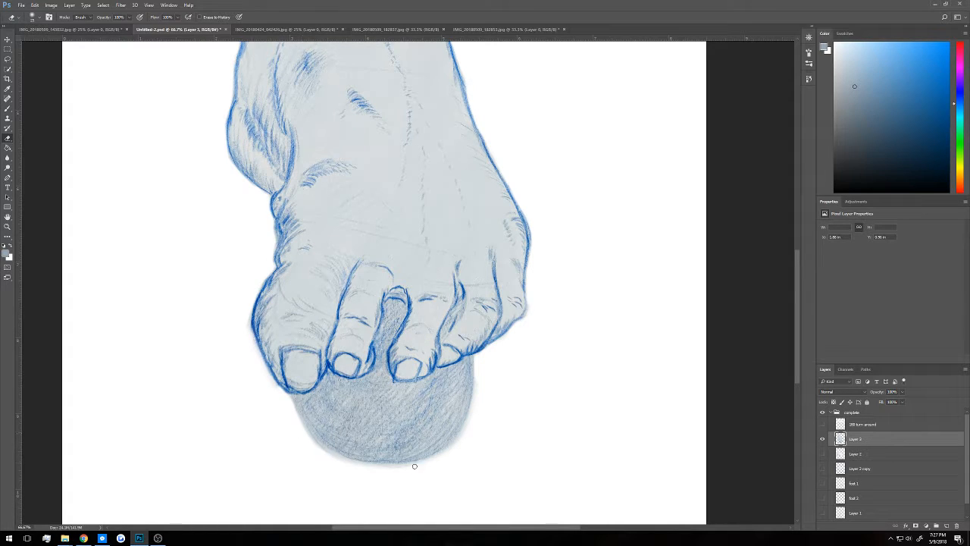
{"action": "mouse_move", "coordinate": [327, 460]}
{"action": "left_mouse_down"}
{"action": "mouse_move", "coordinate": [386, 468]}
{"action": "mouse_move", "coordinate": [458, 452]}
{"action": "mouse_move", "coordinate": [460, 436]}
{"action": "left_mouse_up"}
Enlarge the soft eraser to 1200 px and fade out the top end of the leg
{"action": "key", "text": "ctrl+minus"}
{"action": "key", "text": "ctrl+minus"}
{"action": "key", "text": "ctrl+minus"}
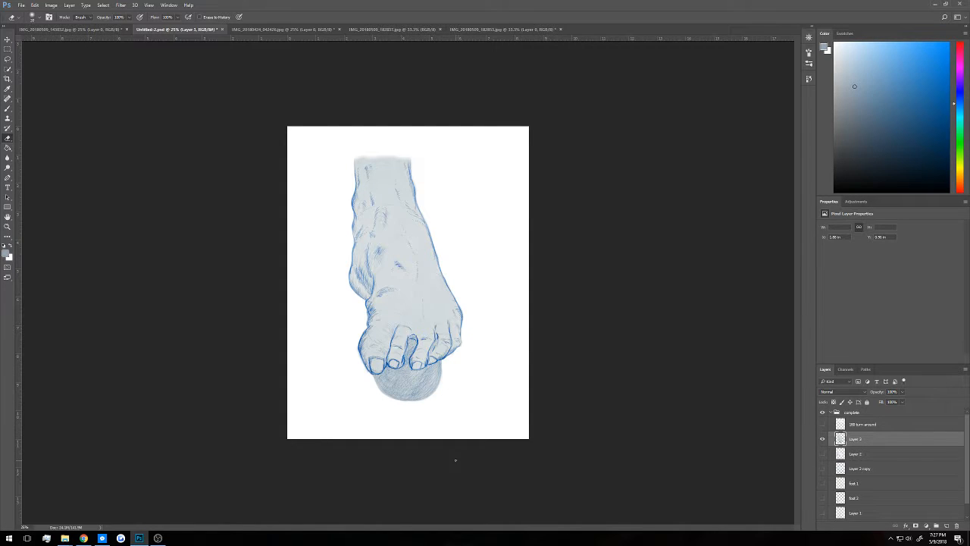
{"action": "key", "text": "bracketright"}
{"action": "key", "text": "bracketright"}
{"action": "key", "text": "bracketright"}
{"action": "key", "text": "bracketright"}
{"action": "key", "text": "bracketright"}
{"action": "key", "text": "bracketright"}
{"action": "key", "text": "bracketright"}
{"action": "key", "text": "bracketright"}
{"action": "key", "text": "bracketright"}
{"action": "key", "text": "bracketright"}
{"action": "key", "text": "bracketright"}
{"action": "key", "text": "bracketright"}
{"action": "key", "text": "bracketright"}
{"action": "key", "text": "bracketright"}
{"action": "key", "text": "bracketright"}
{"action": "key", "text": "bracketright"}
{"action": "key", "text": "bracketright"}
{"action": "key", "text": "bracketright"}
{"action": "key", "text": "bracketright"}
{"action": "key", "text": "bracketright"}
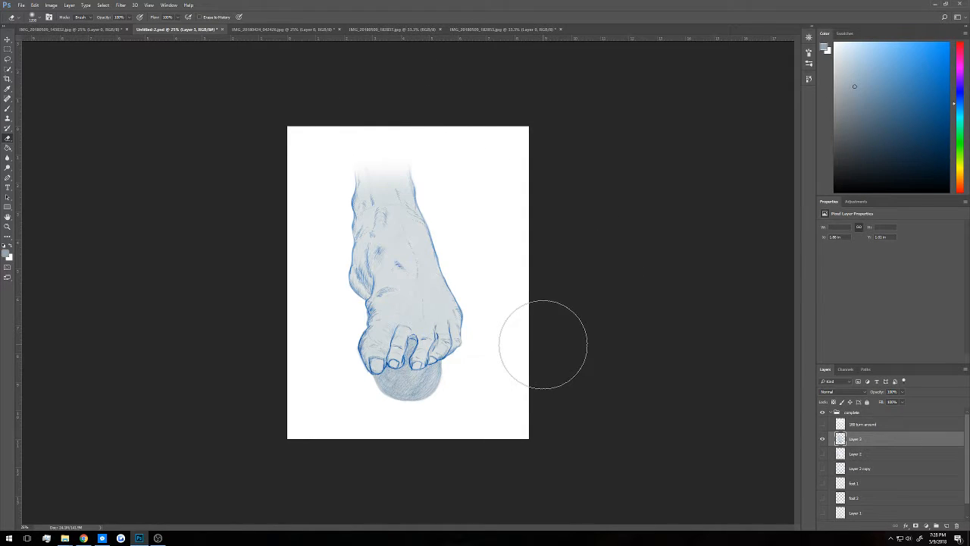
Duplicate the cleaned foot layer and set the copy's blend mode to Multiply
{"action": "key", "text": "ctrl+j"}
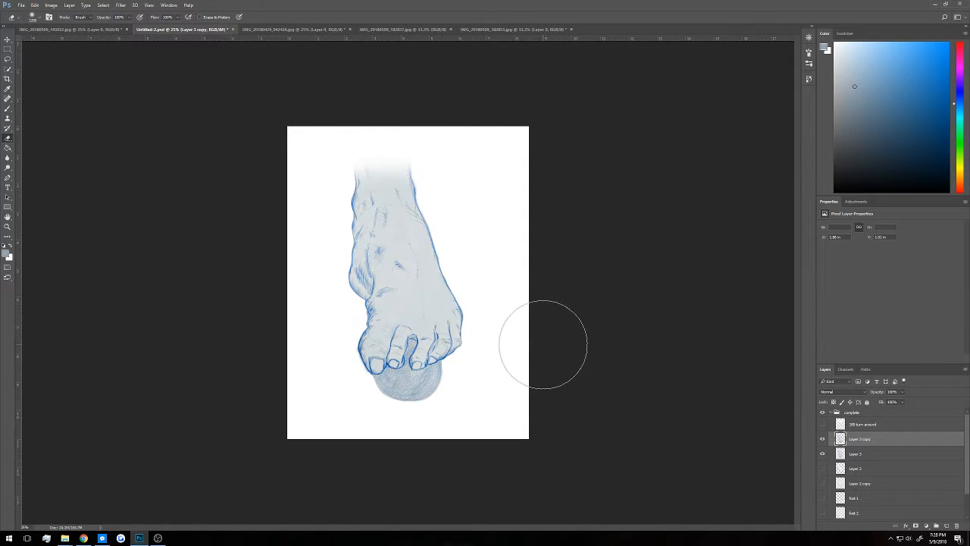
{"action": "left_click", "coordinate": [842, 392]}
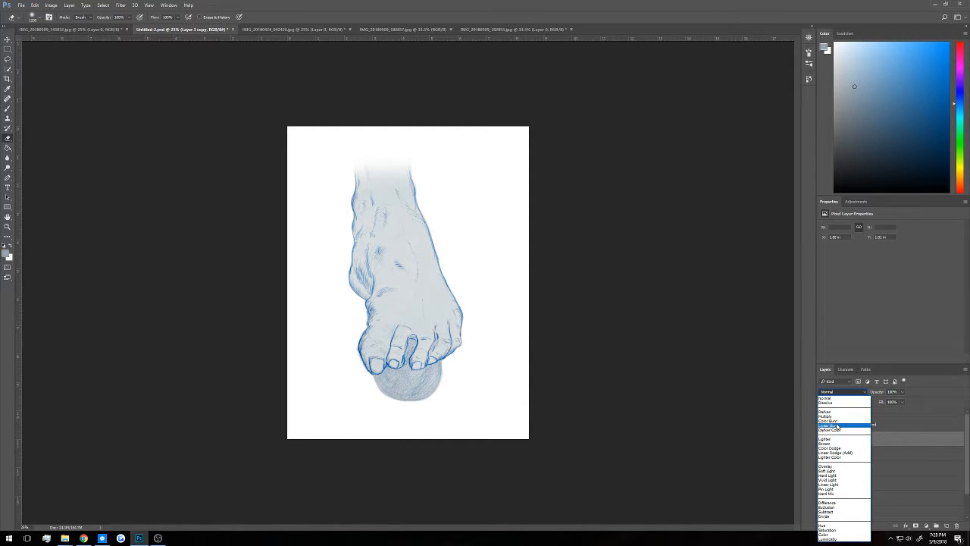
{"action": "left_click", "coordinate": [831, 417]}
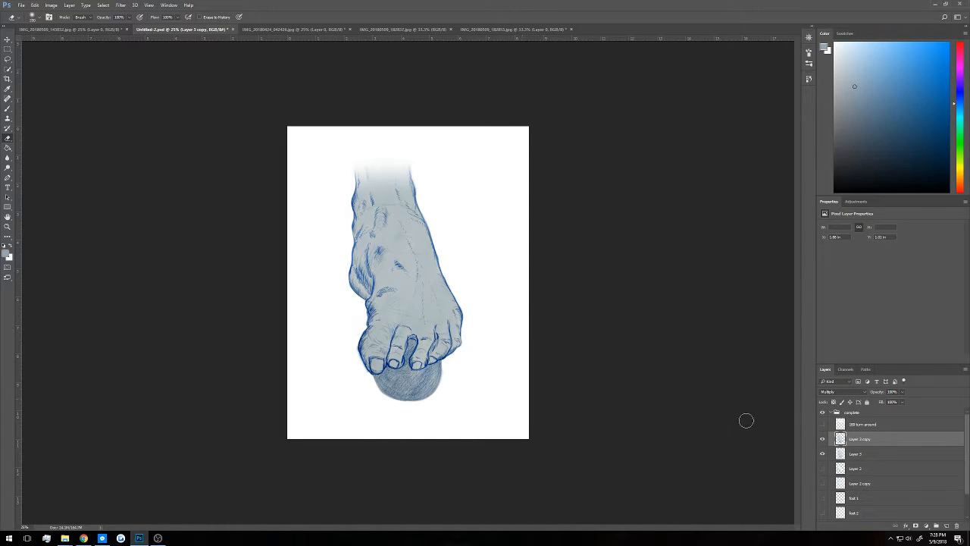
Apply Levels to the original Layer 3 with a white input of 198 and a midtone value of 0.89
{"action": "left_click", "coordinate": [856, 454]}
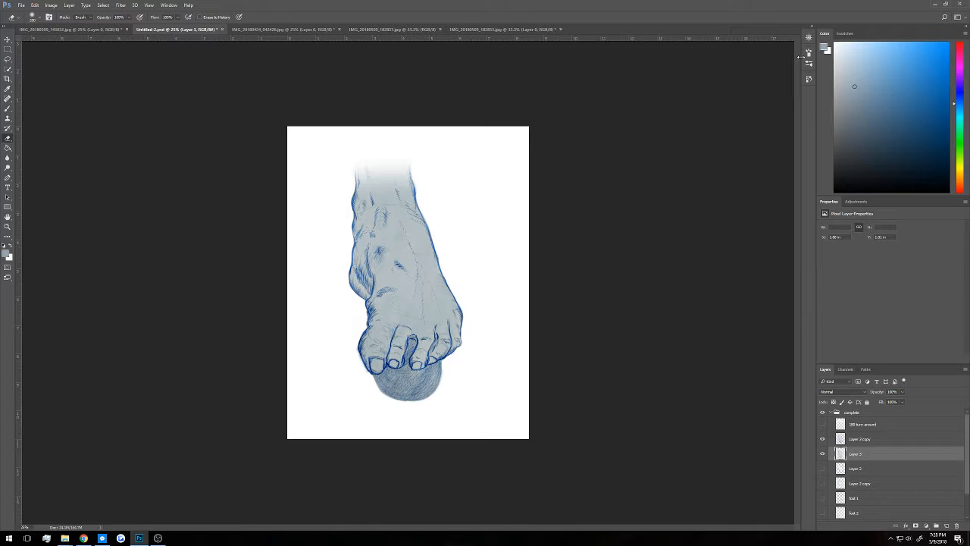
{"action": "key", "text": "ctrl+l"}
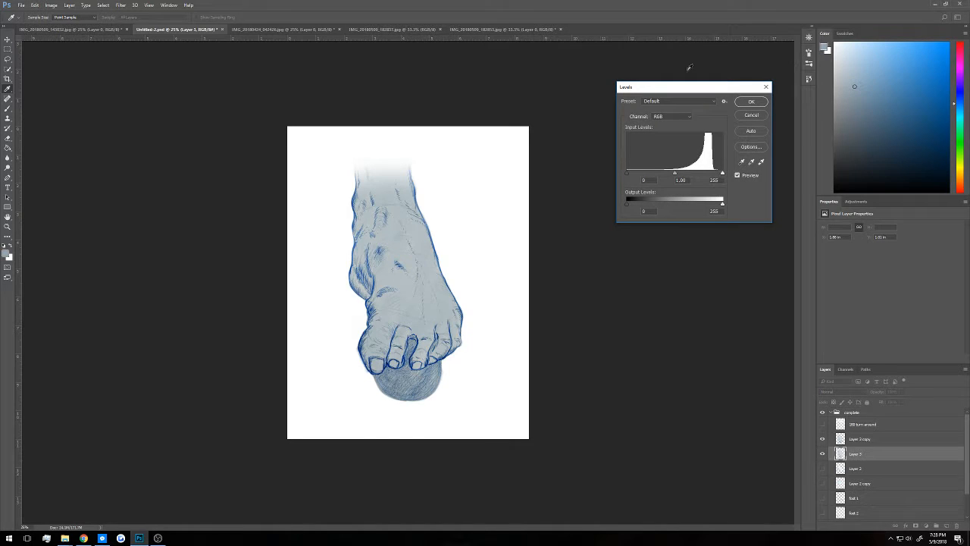
{"action": "left_click_drag", "start_coordinate": [679, 89], "coordinate": [596, 219]}
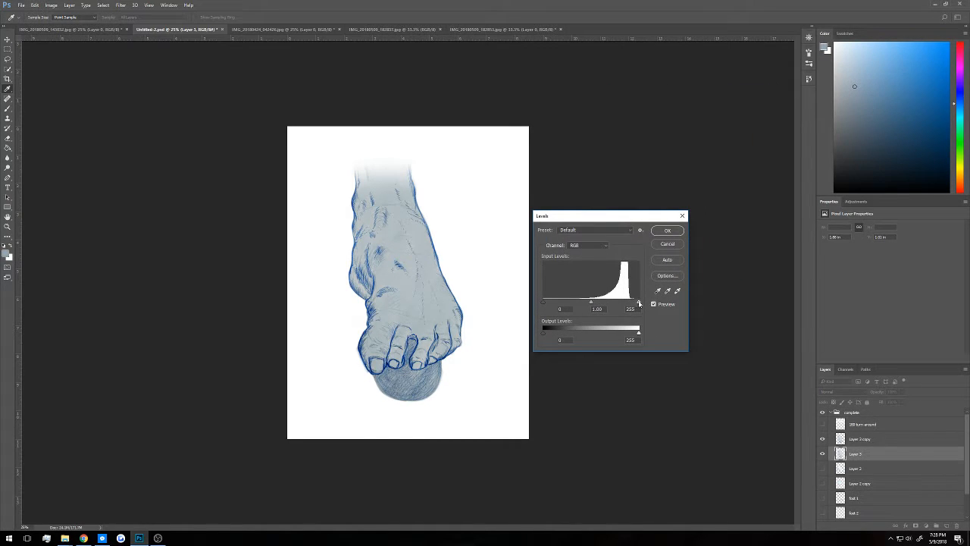
{"action": "left_click_drag", "start_coordinate": [639, 303], "coordinate": [617, 305]}
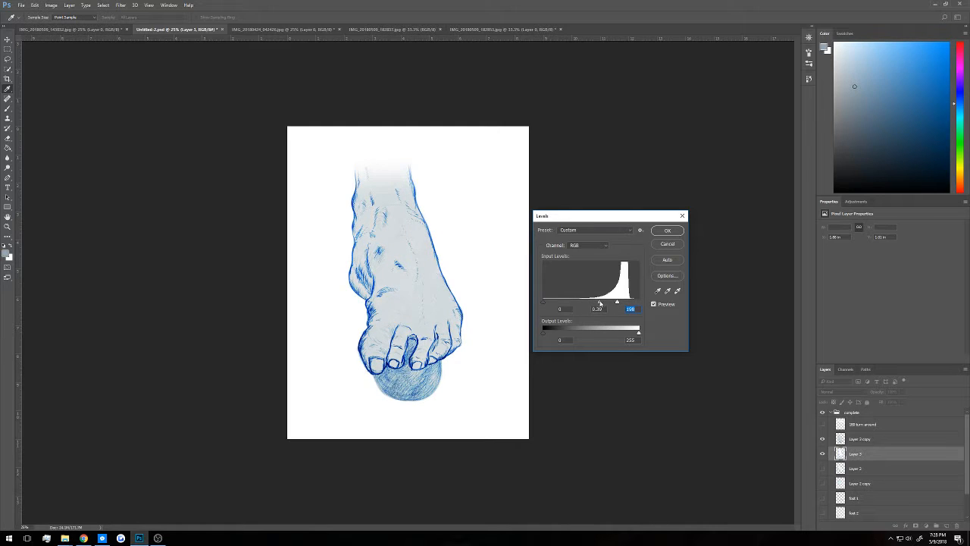
{"action": "mouse_move", "coordinate": [600, 303]}
{"action": "left_mouse_down"}
{"action": "mouse_move", "coordinate": [563, 311]}
{"action": "mouse_move", "coordinate": [585, 308]}
{"action": "left_mouse_up"}
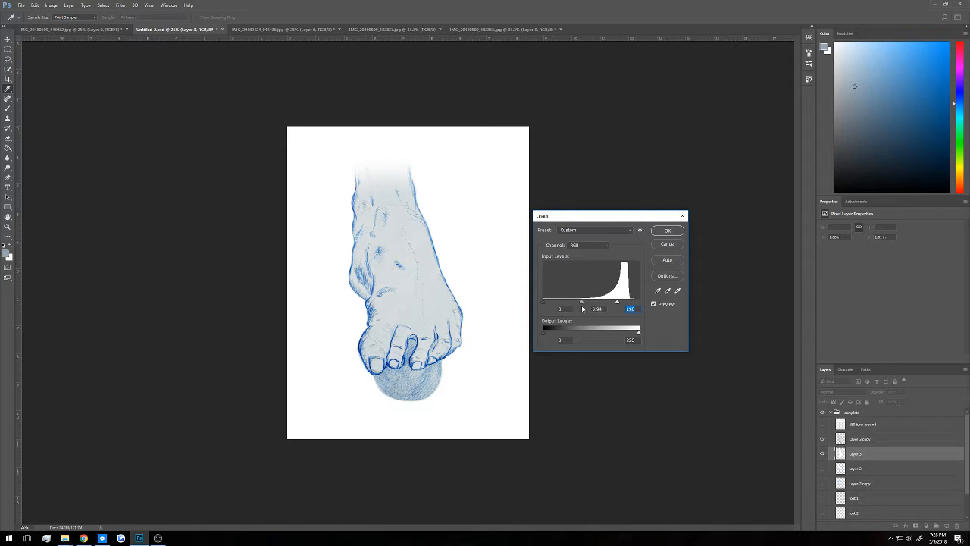
{"action": "mouse_move", "coordinate": [565, 310]}
{"action": "left_mouse_down"}
{"action": "mouse_move", "coordinate": [592, 306]}
{"action": "mouse_move", "coordinate": [583, 308]}
{"action": "left_mouse_up"}
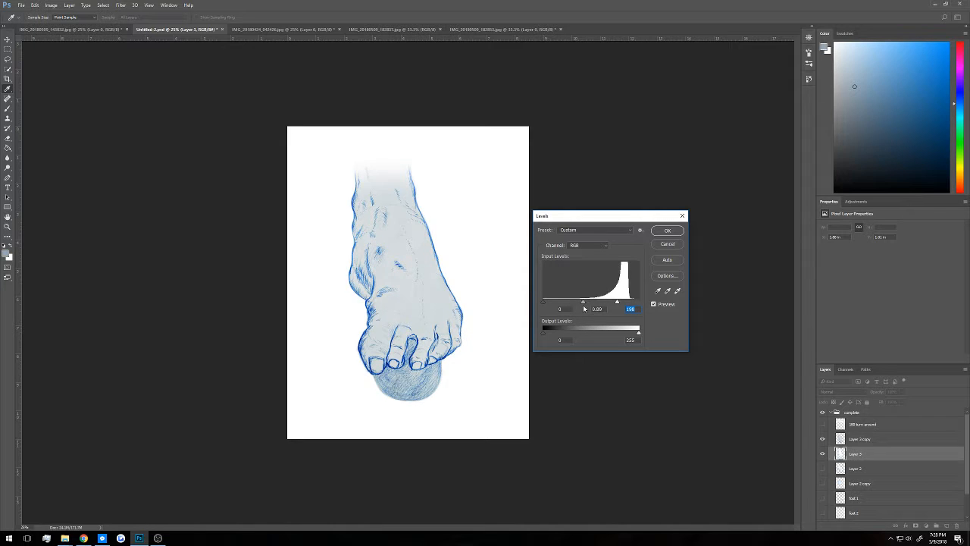
{"action": "left_click", "coordinate": [664, 231]}
{"action": "key", "text": "e"}
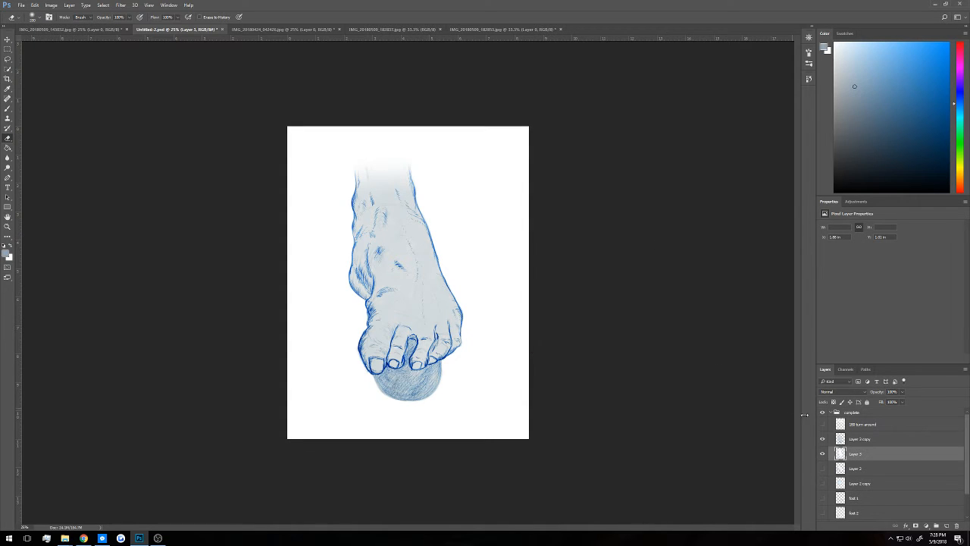
Select Layer 3 copy and switch its visibility off and on to compare the drawing with and without the Multiply tone
{"action": "left_click", "coordinate": [859, 441]}
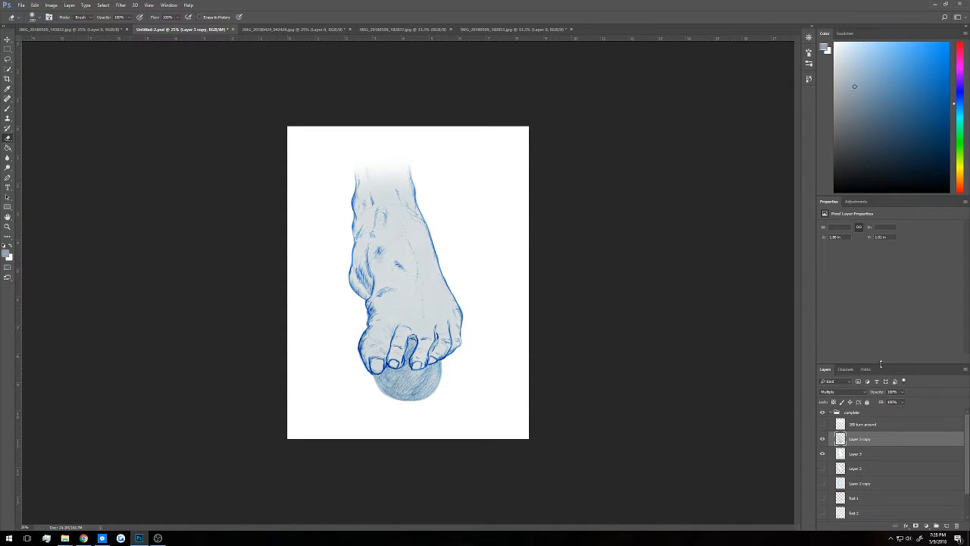
{"action": "left_click", "coordinate": [822, 440]}
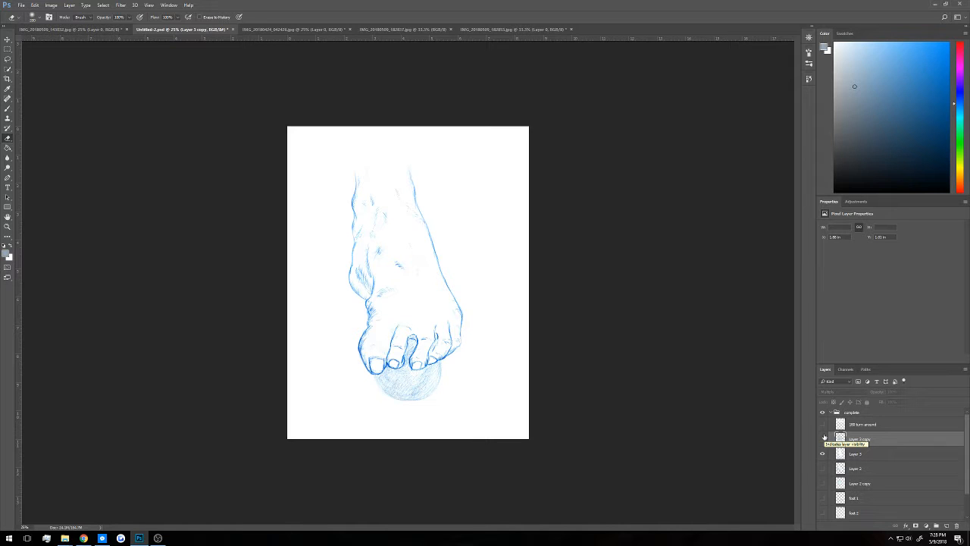
{"action": "left_click", "coordinate": [823, 440]}
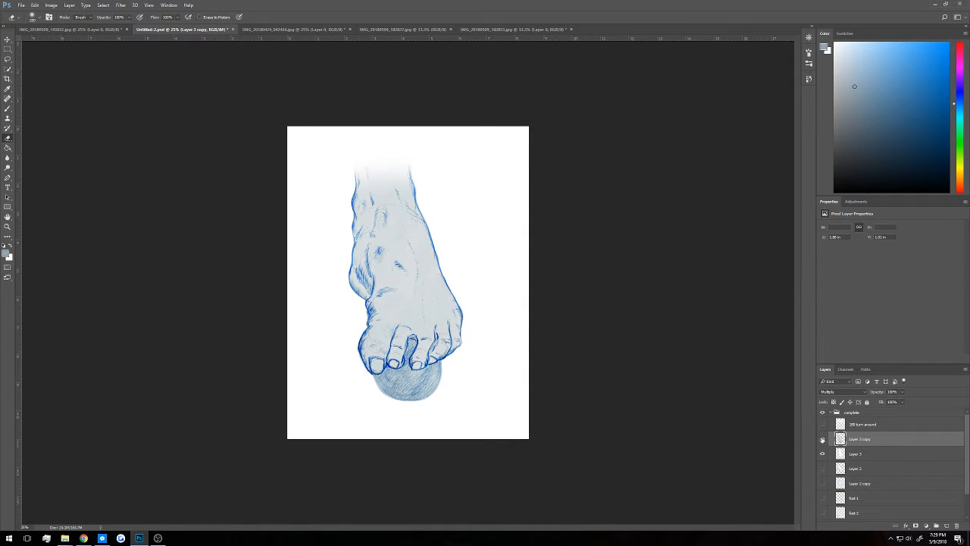
{"action": "left_click", "coordinate": [822, 440]}
{"action": "left_click", "coordinate": [822, 440]}
{"action": "double_click", "coordinate": [822, 440]}
{"action": "left_click", "coordinate": [822, 440]}
{"action": "left_click", "coordinate": [822, 440]}
Lower the eraser's opacity in two stages and lightly erase over the foot and ball on Layer 3 copy to soften the grey tone
{"action": "left_click_drag", "start_coordinate": [113, 20], "coordinate": [72, 37]}
{"action": "mouse_move", "coordinate": [392, 190]}
{"action": "left_mouse_down"}
{"action": "mouse_move", "coordinate": [376, 162]}
{"action": "mouse_move", "coordinate": [346, 209]}
{"action": "mouse_move", "coordinate": [376, 180]}
{"action": "mouse_move", "coordinate": [396, 180]}
{"action": "mouse_move", "coordinate": [357, 260]}
{"action": "mouse_move", "coordinate": [356, 285]}
{"action": "mouse_move", "coordinate": [413, 257]}
{"action": "mouse_move", "coordinate": [448, 257]}
{"action": "mouse_move", "coordinate": [356, 381]}
{"action": "mouse_move", "coordinate": [384, 372]}
{"action": "mouse_move", "coordinate": [381, 391]}
{"action": "mouse_move", "coordinate": [400, 401]}
{"action": "mouse_move", "coordinate": [437, 382]}
{"action": "mouse_move", "coordinate": [469, 342]}
{"action": "mouse_move", "coordinate": [428, 334]}
{"action": "mouse_move", "coordinate": [375, 364]}
{"action": "mouse_move", "coordinate": [353, 363]}
{"action": "mouse_move", "coordinate": [347, 306]}
{"action": "mouse_move", "coordinate": [391, 258]}
{"action": "mouse_move", "coordinate": [338, 199]}
{"action": "mouse_move", "coordinate": [359, 235]}
{"action": "left_mouse_up"}
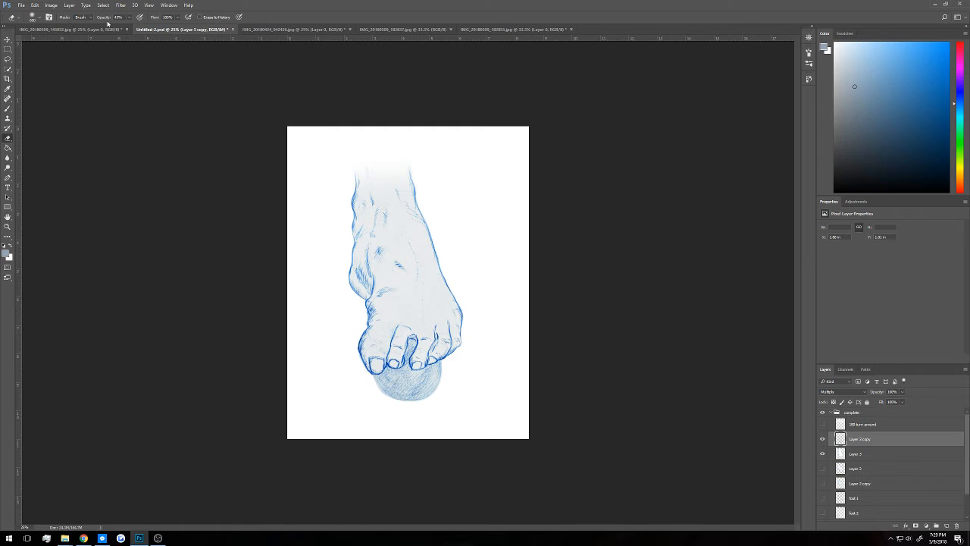
{"action": "left_click_drag", "start_coordinate": [107, 17], "coordinate": [95, 29]}
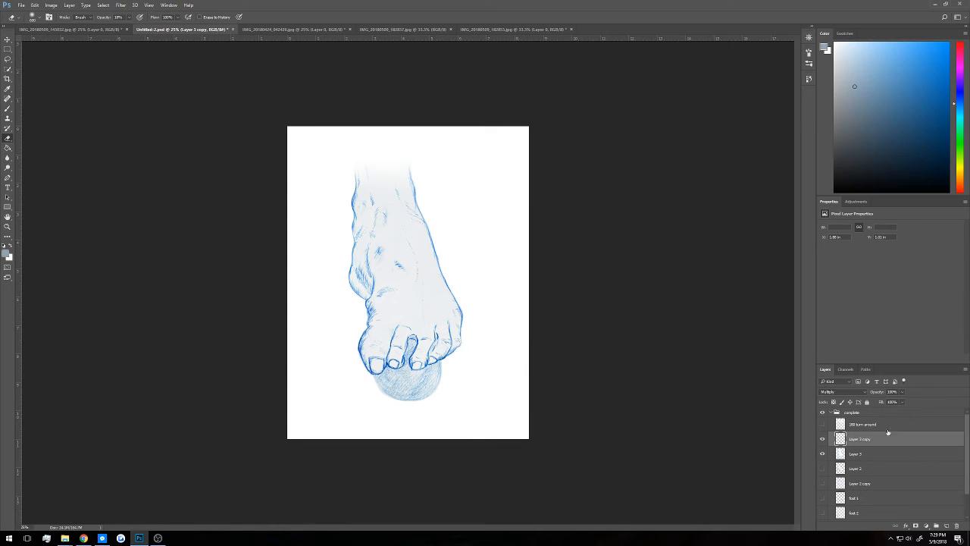
Switch Layer 3 copy off and on to check the softened Multiply tone against the bare line drawing
{"action": "left_click", "coordinate": [822, 440]}
{"action": "left_click", "coordinate": [822, 441]}
{"action": "left_click", "coordinate": [823, 440]}
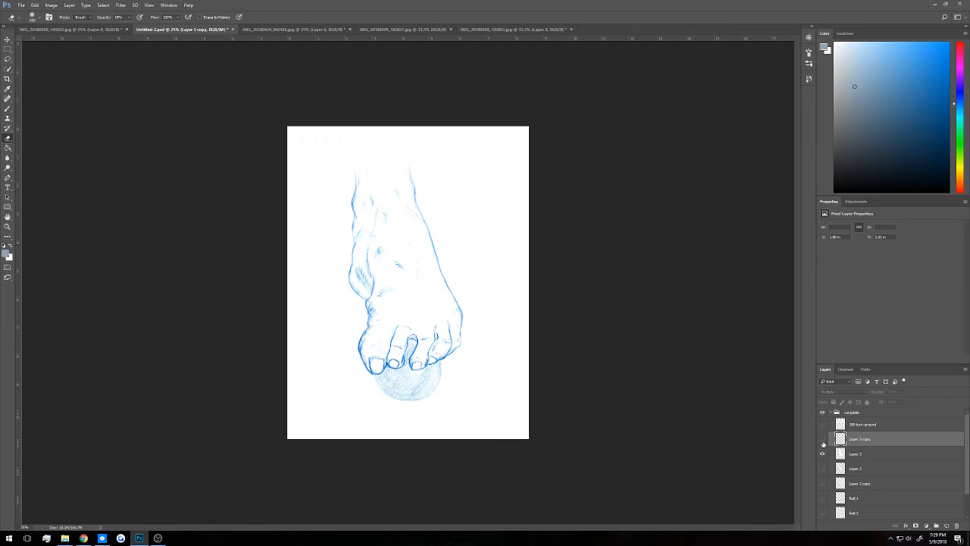
{"action": "left_click", "coordinate": [822, 440]}
{"action": "left_click", "coordinate": [822, 441]}
{"action": "left_click", "coordinate": [822, 440]}
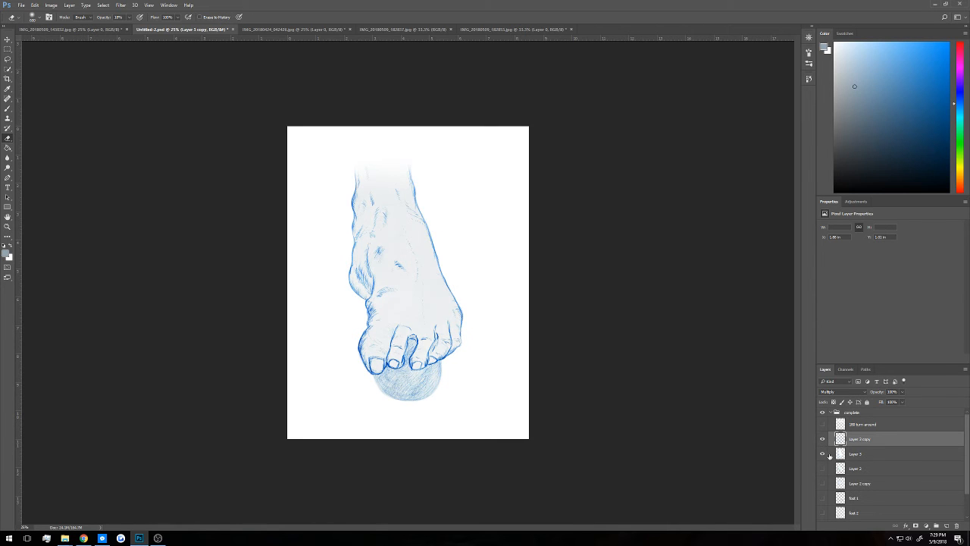
Hide and show the original Layer 3 to examine the partly erased copy on its own
{"action": "left_click", "coordinate": [823, 454]}
{"action": "left_click", "coordinate": [822, 455]}
{"action": "left_click", "coordinate": [821, 456]}
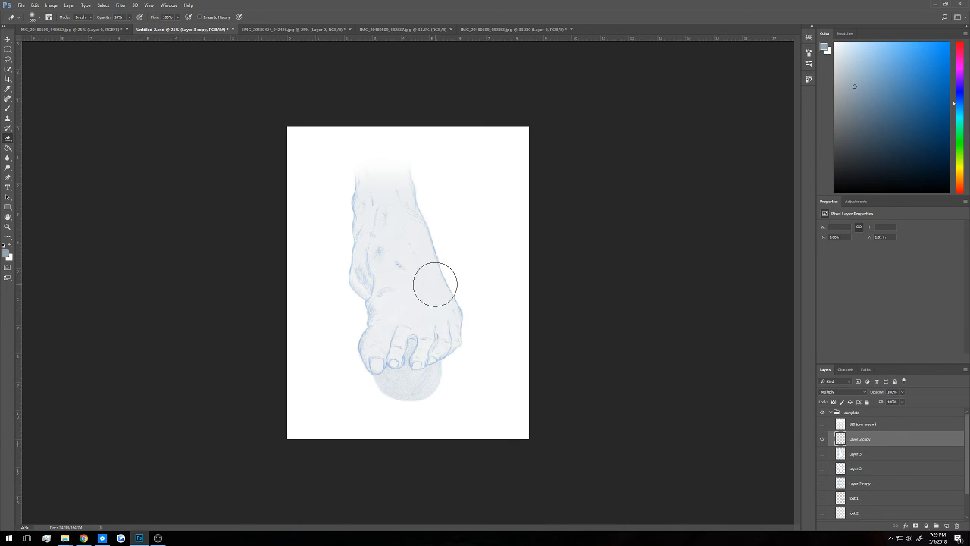
{"action": "left_click", "coordinate": [821, 454]}
{"action": "left_click", "coordinate": [820, 454]}
{"action": "left_click", "coordinate": [820, 454]}
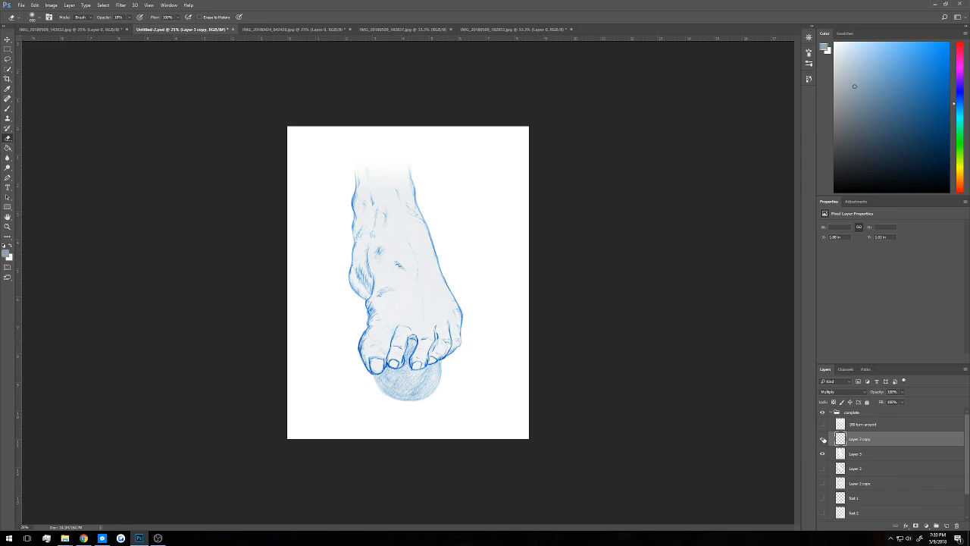
Compare Layer 3 with and without its Multiply copy once more, leaving both layers shown
{"action": "left_click", "coordinate": [823, 439]}
{"action": "left_click", "coordinate": [823, 439]}
{"action": "left_click", "coordinate": [823, 440]}
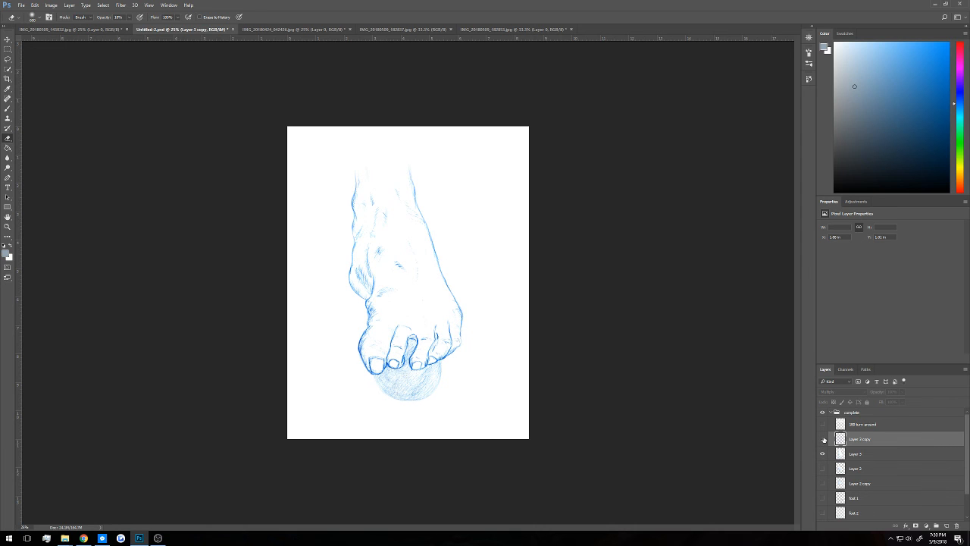
{"action": "left_click", "coordinate": [823, 439]}
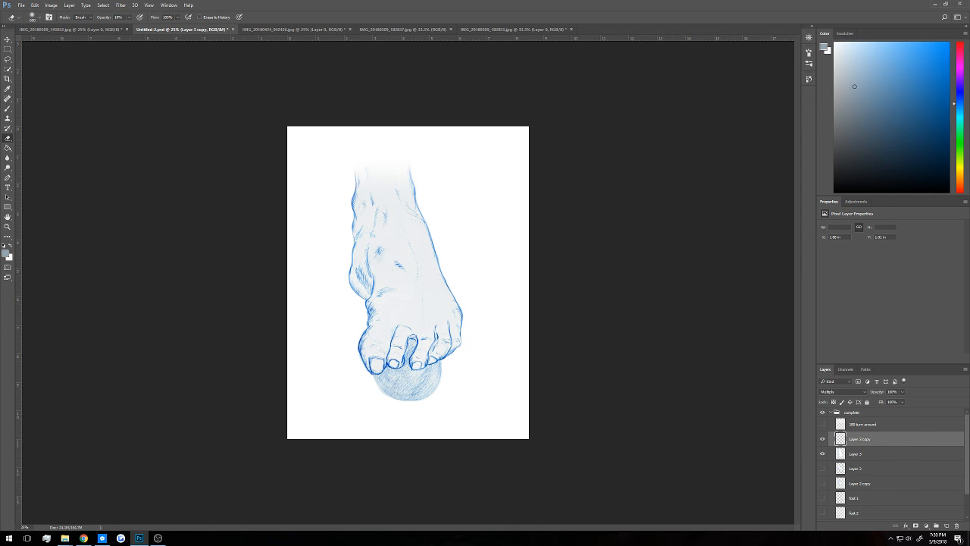